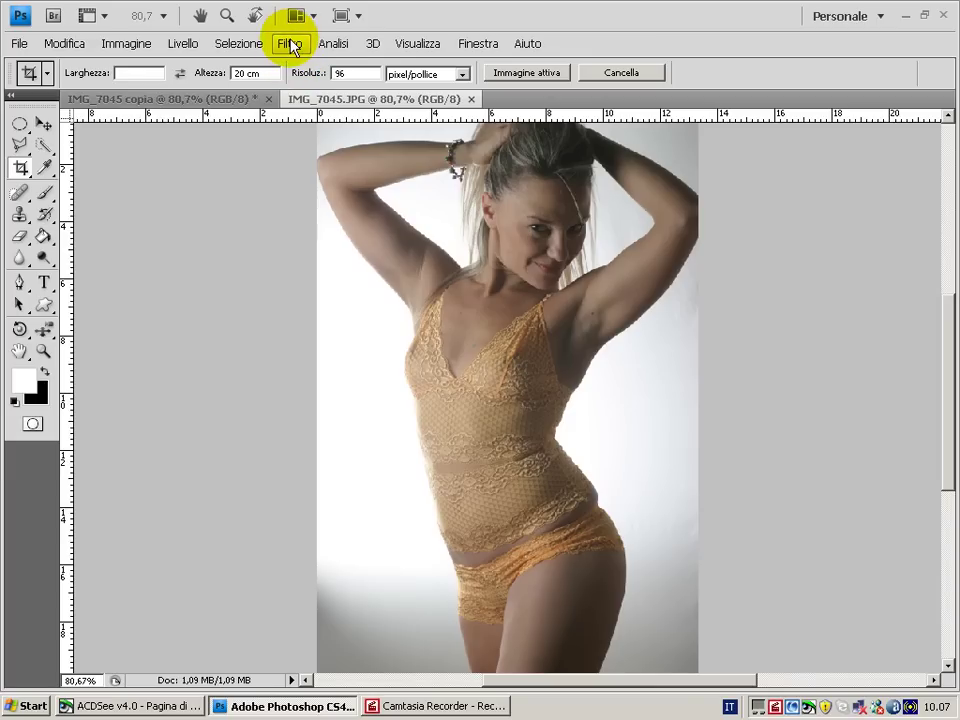
Open IMG_7045.JPG in the Fluidifica (Liquify) filter from the Filter menu
click(290, 46)
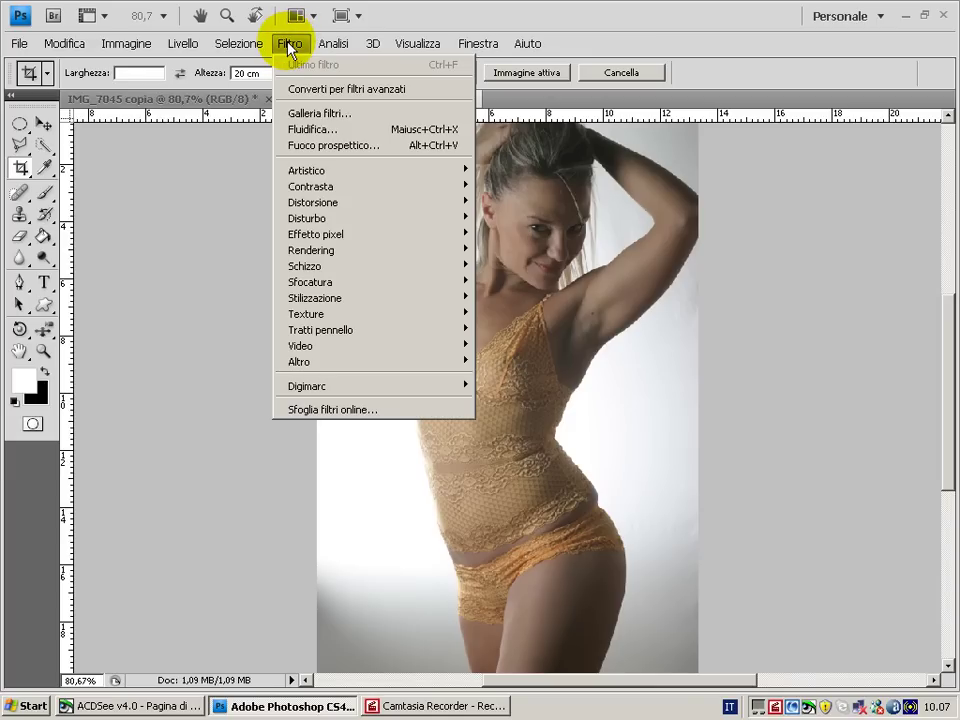
click(330, 127)
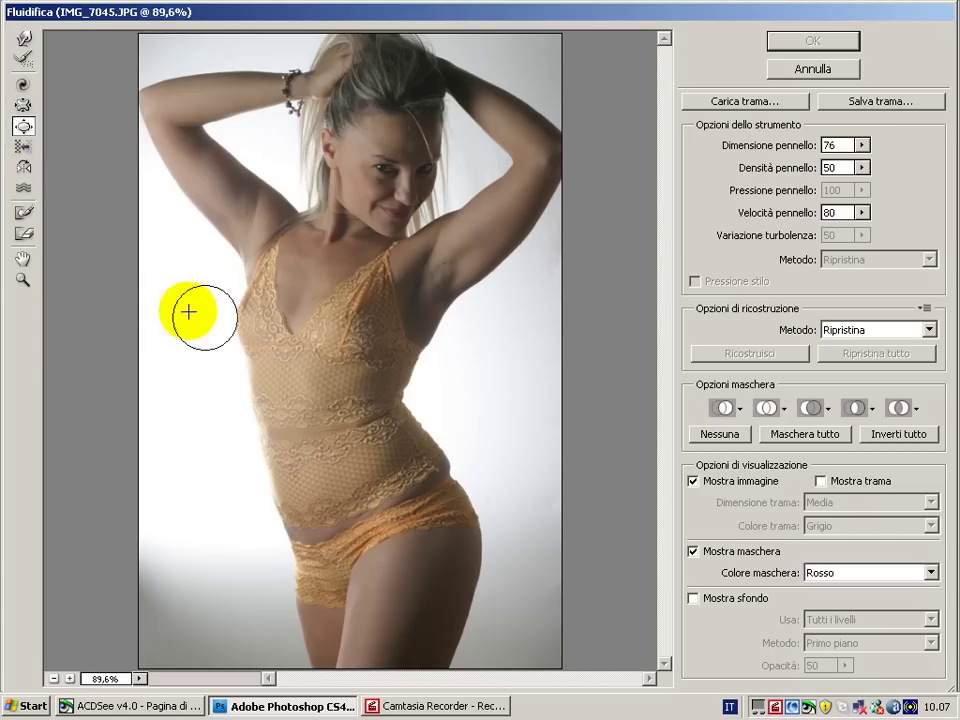
click(862, 146)
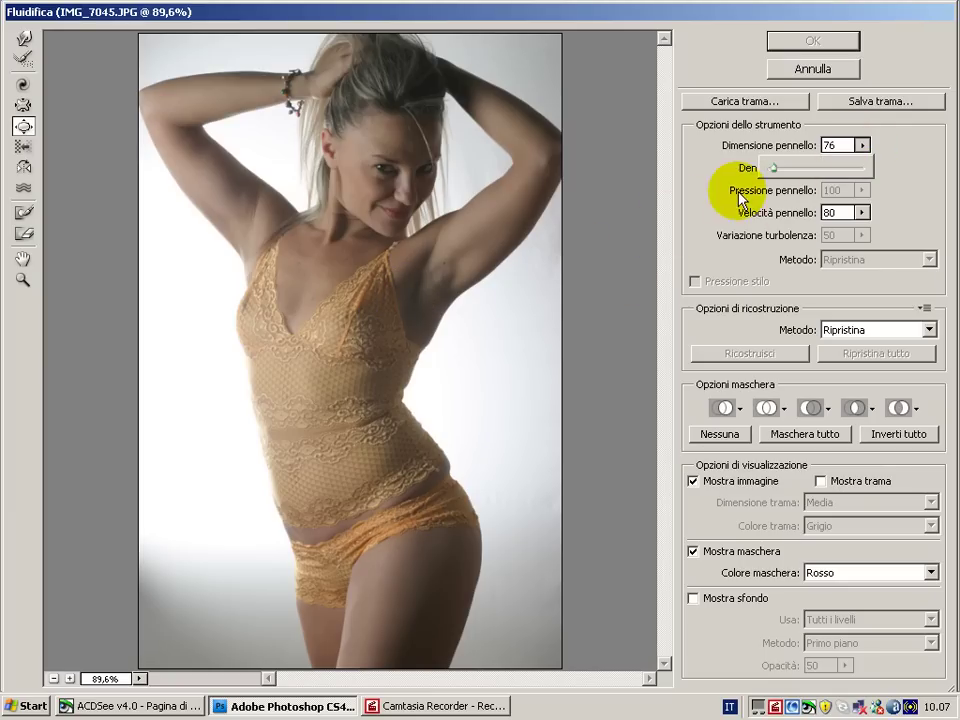
drag(775, 175, 786, 176)
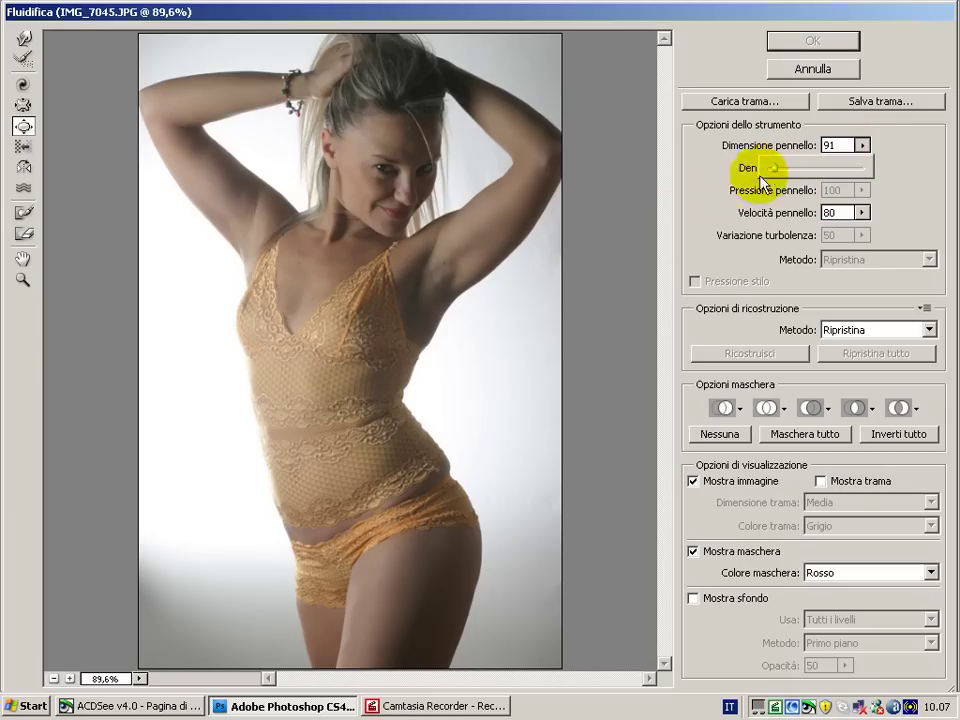
drag(778, 174, 774, 173)
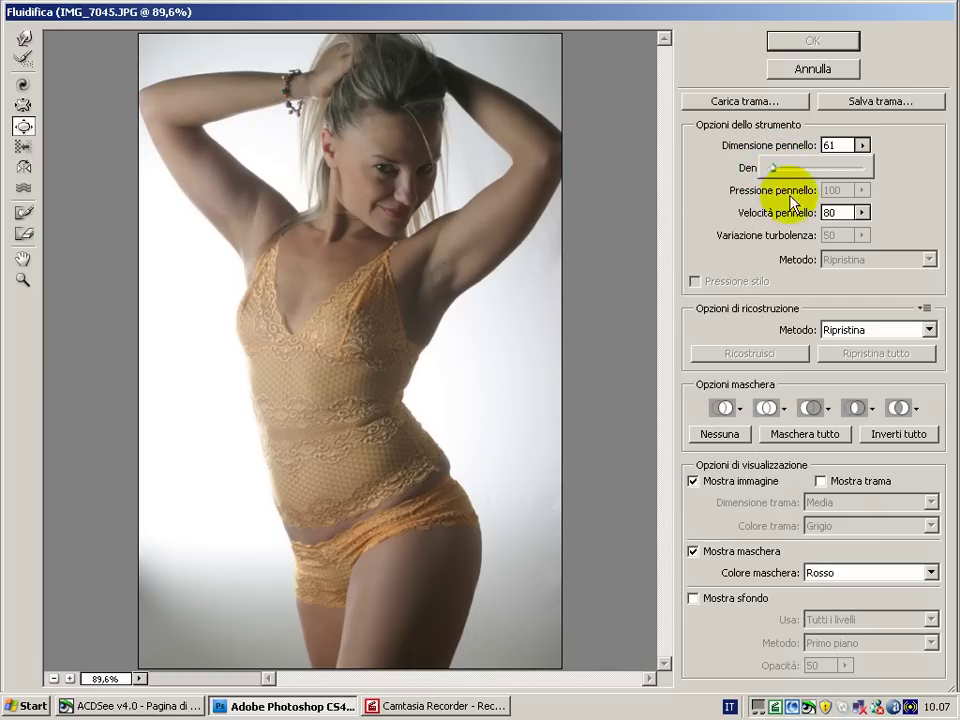
drag(780, 175, 775, 173)
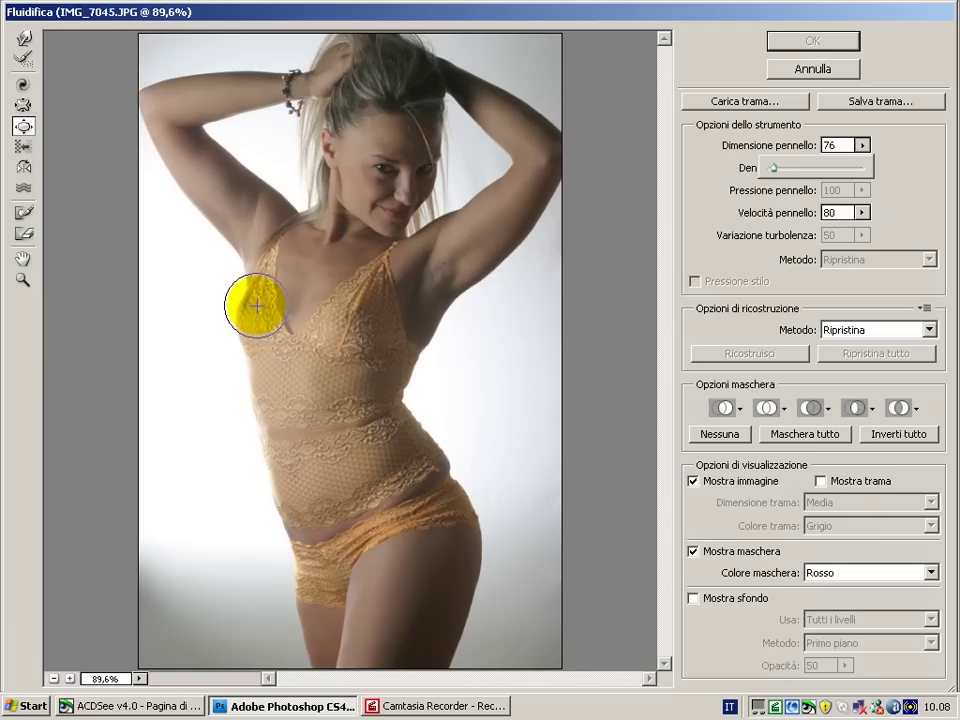
With brush density back at 50, warp the torso's left edge inward up to the bust
click(252, 306)
click(252, 314)
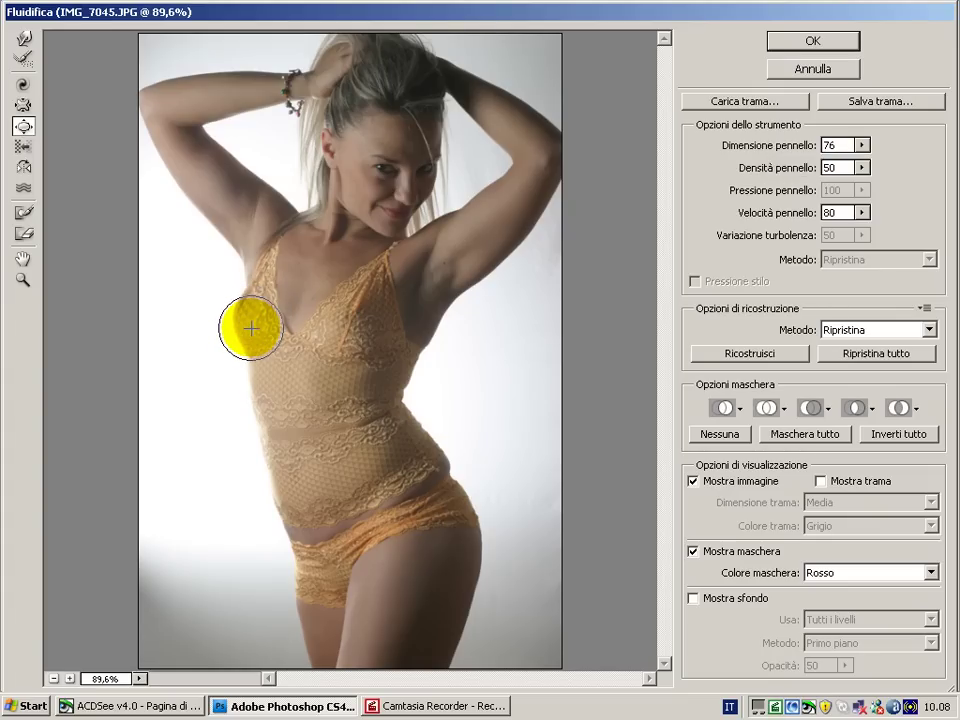
mouse_move(251, 327)
mouse_down()
mouse_move(255, 296)
mouse_move(285, 343)
mouse_up()
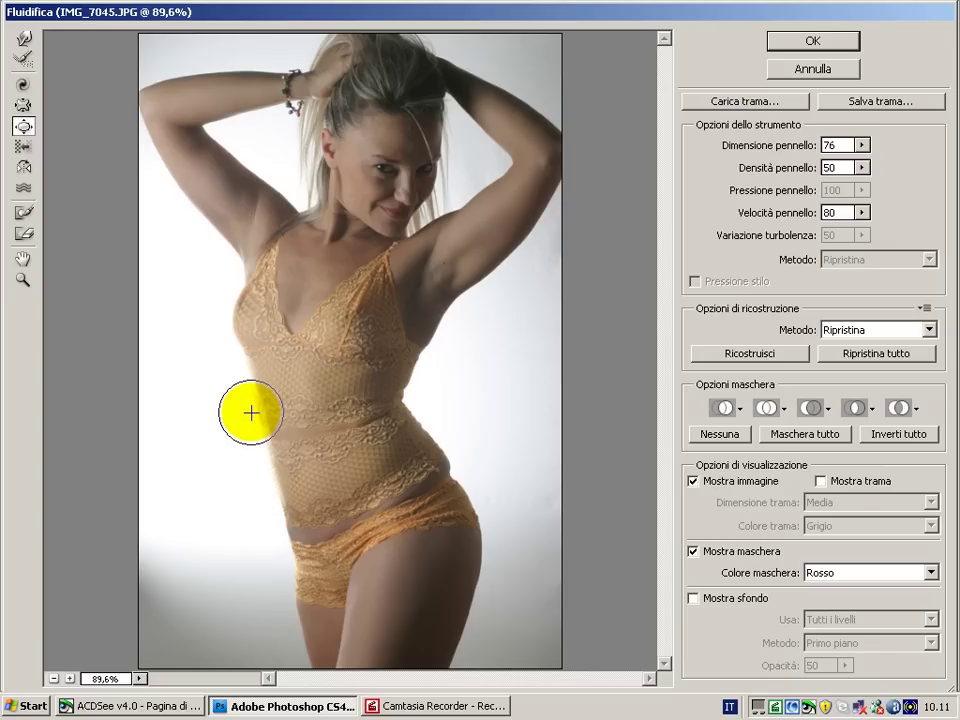
mouse_move(252, 342)
mouse_down()
mouse_move(245, 308)
mouse_move(243, 332)
mouse_move(364, 343)
mouse_move(343, 332)
mouse_move(355, 316)
mouse_move(332, 306)
mouse_move(371, 314)
mouse_move(357, 340)
mouse_up()
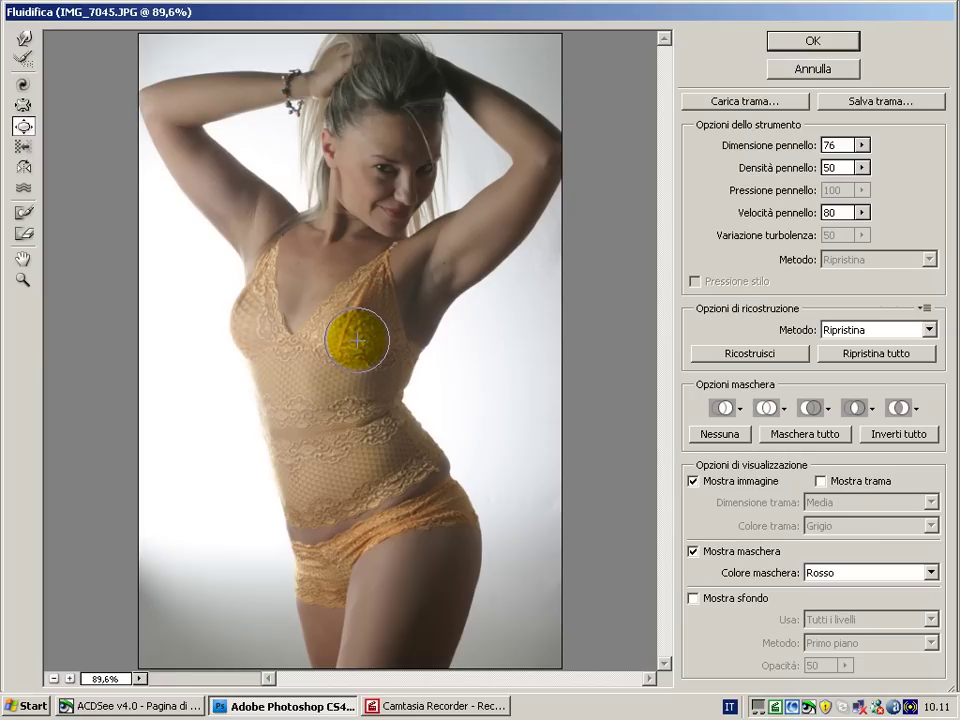
Forward-warp the right torso edge and the waist contour inward
mouse_move(357, 340)
mouse_down()
mouse_move(399, 384)
mouse_move(454, 347)
mouse_move(436, 347)
mouse_move(439, 334)
mouse_move(541, 234)
mouse_move(498, 283)
mouse_up()
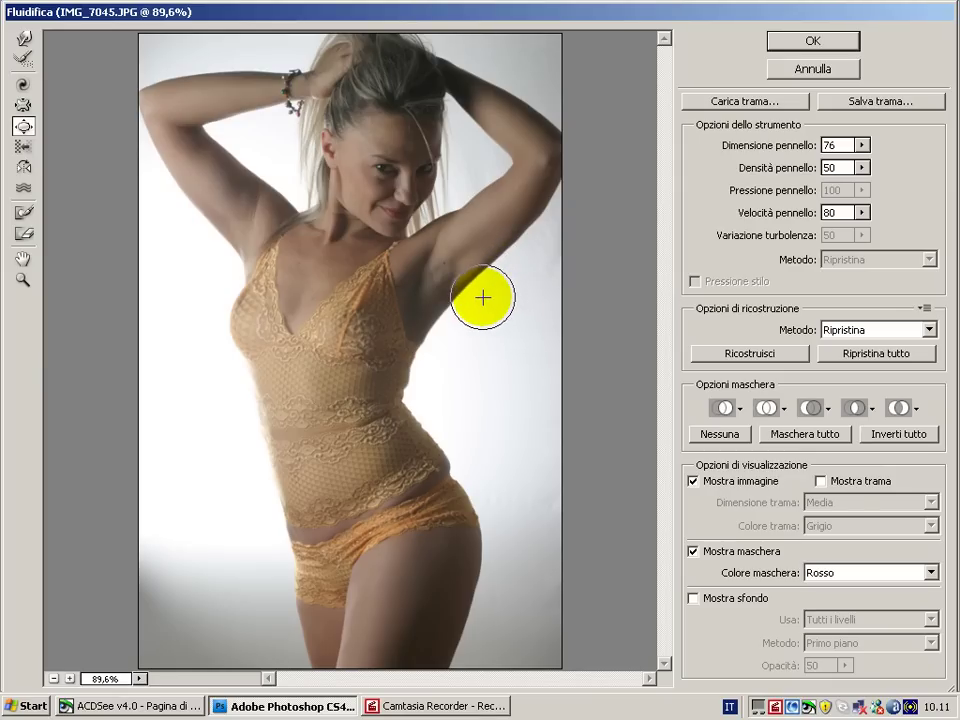
mouse_move(465, 450)
mouse_down()
mouse_move(435, 431)
mouse_move(474, 474)
mouse_move(489, 529)
mouse_move(493, 521)
mouse_move(489, 514)
mouse_move(499, 570)
mouse_move(484, 579)
mouse_move(499, 559)
mouse_move(487, 525)
mouse_up()
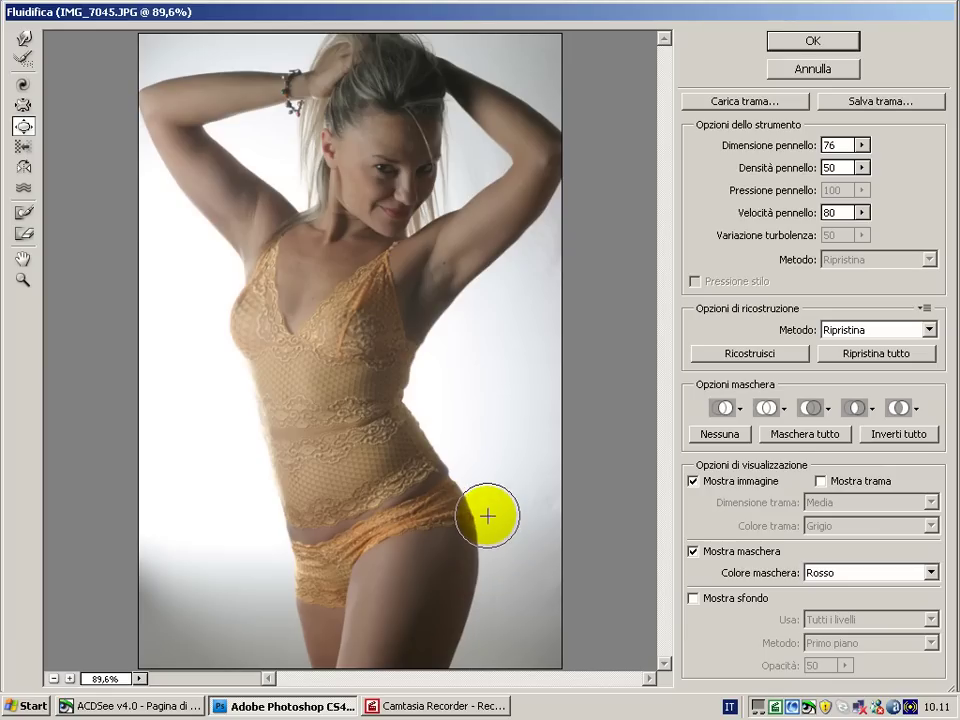
Warp the hip contour in toward the thigh and the left contour from waist to bust
drag(281, 591, 286, 618)
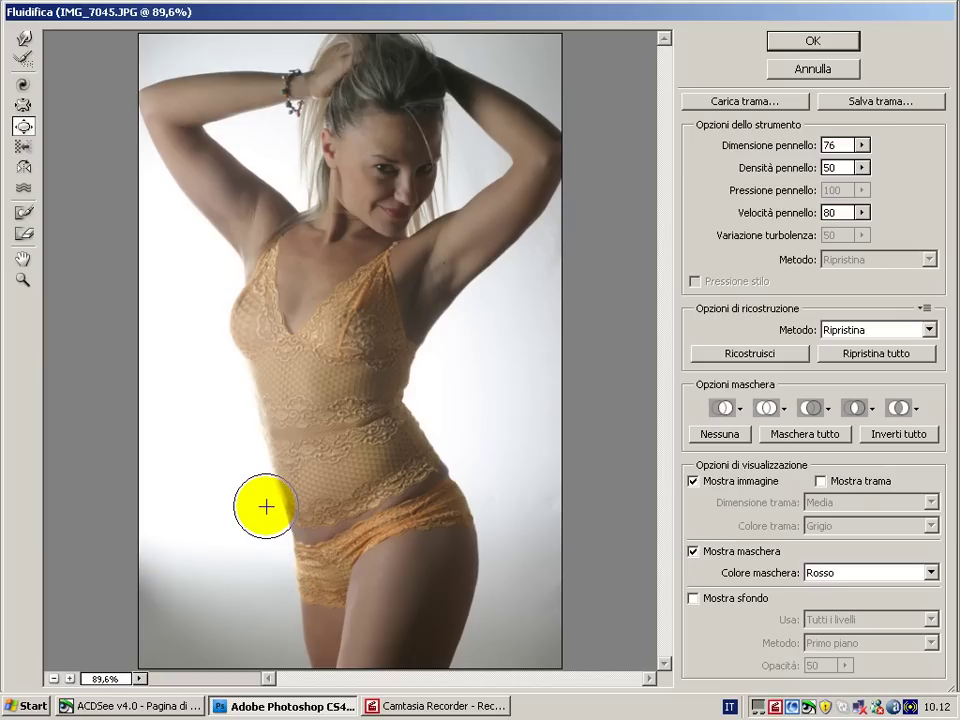
drag(245, 410, 245, 309)
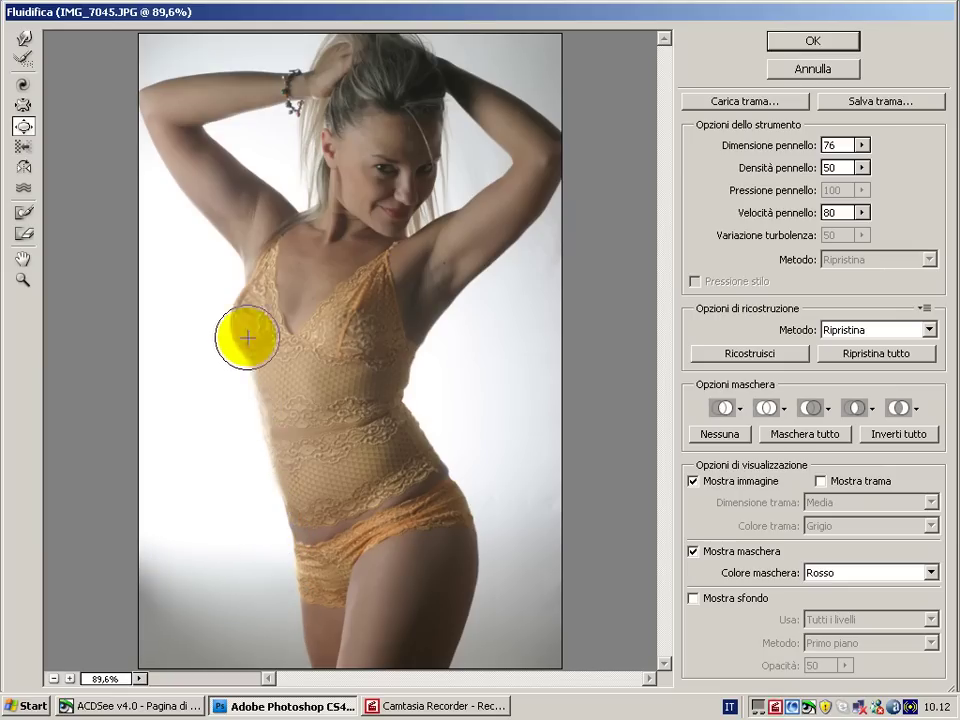